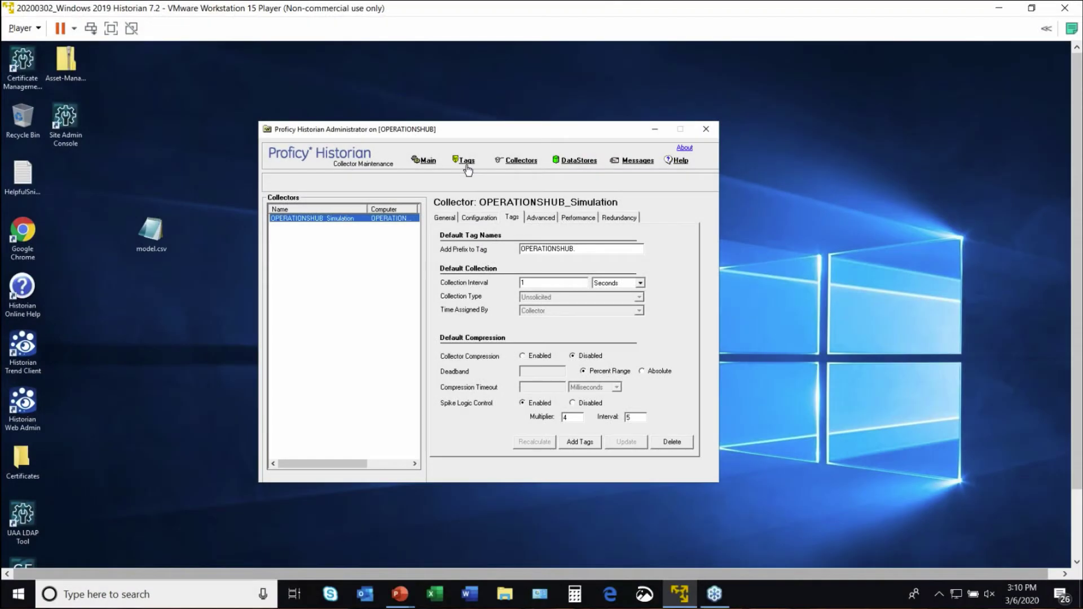
# - Open Tag Maintenance to view the OPERATIONSHUB.Ramp_5%Noise compression settings
pyautogui.click(467, 161)
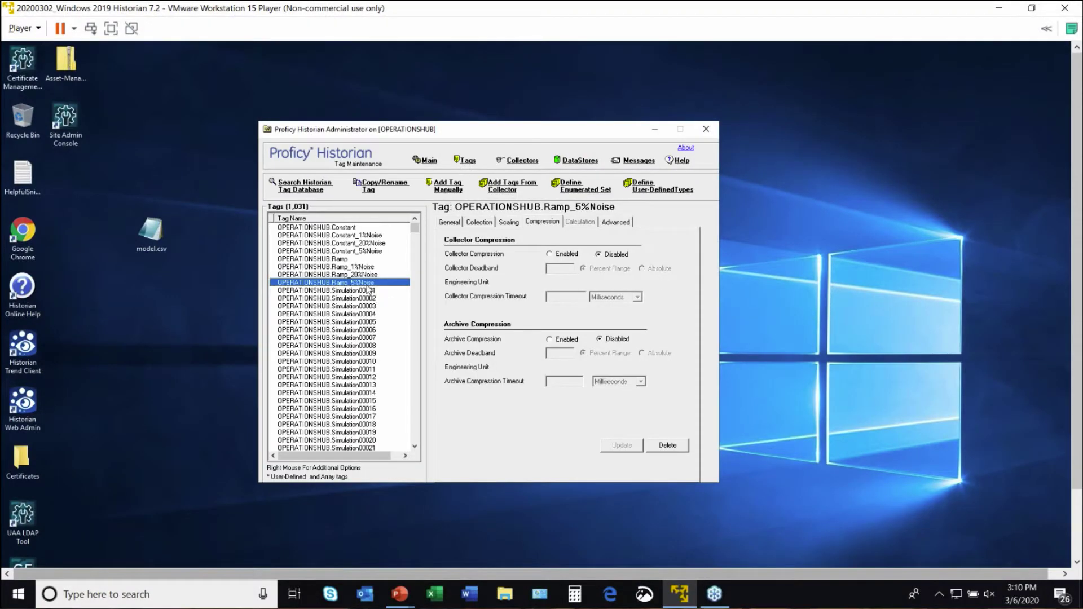
pyautogui.rightClick(366, 289)
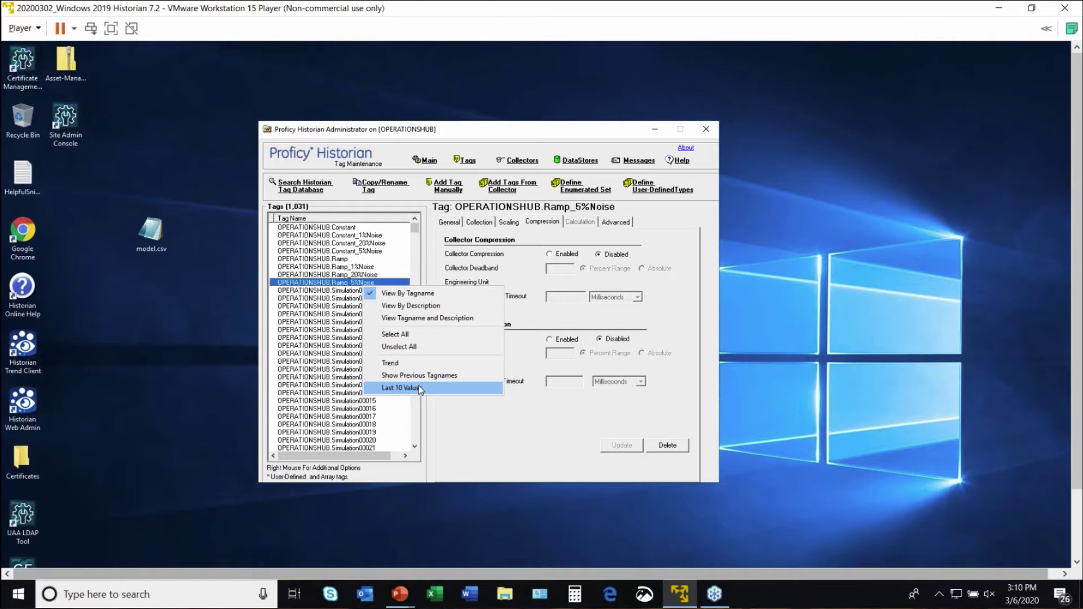
pyautogui.click(419, 363)
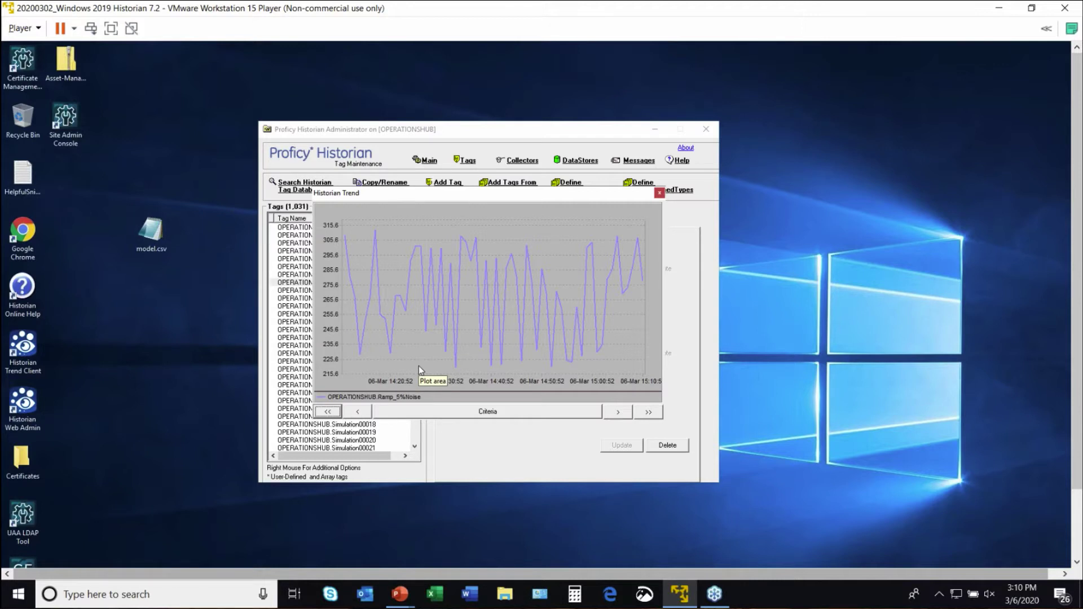
pyautogui.click(659, 194)
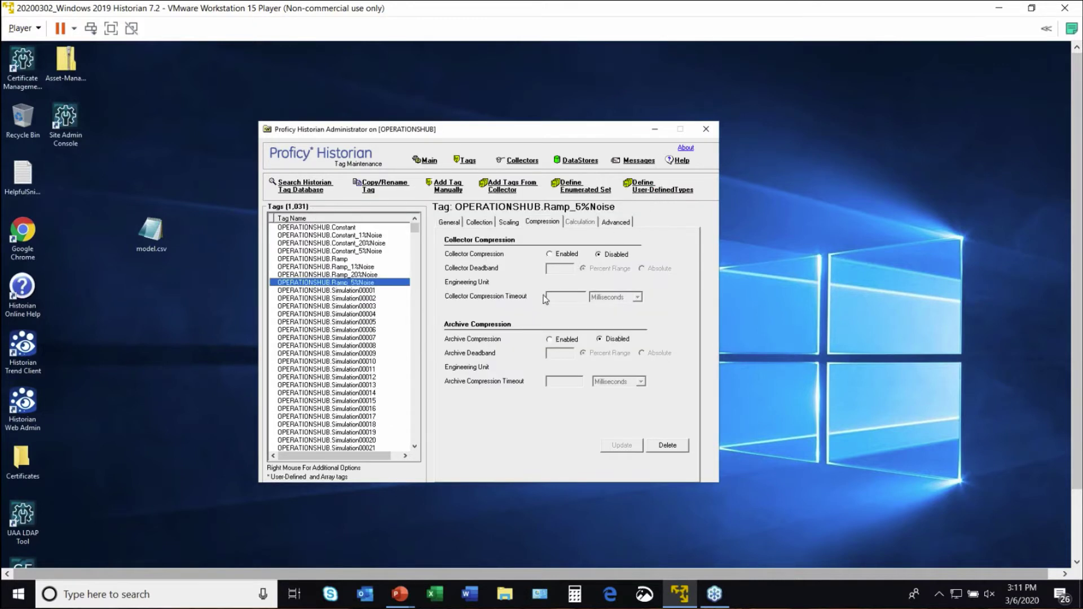
# - Show the last 10 values of Ramp_5%Noise from its tag context menu
pyautogui.rightClick(380, 288)
pyautogui.click(474, 386)
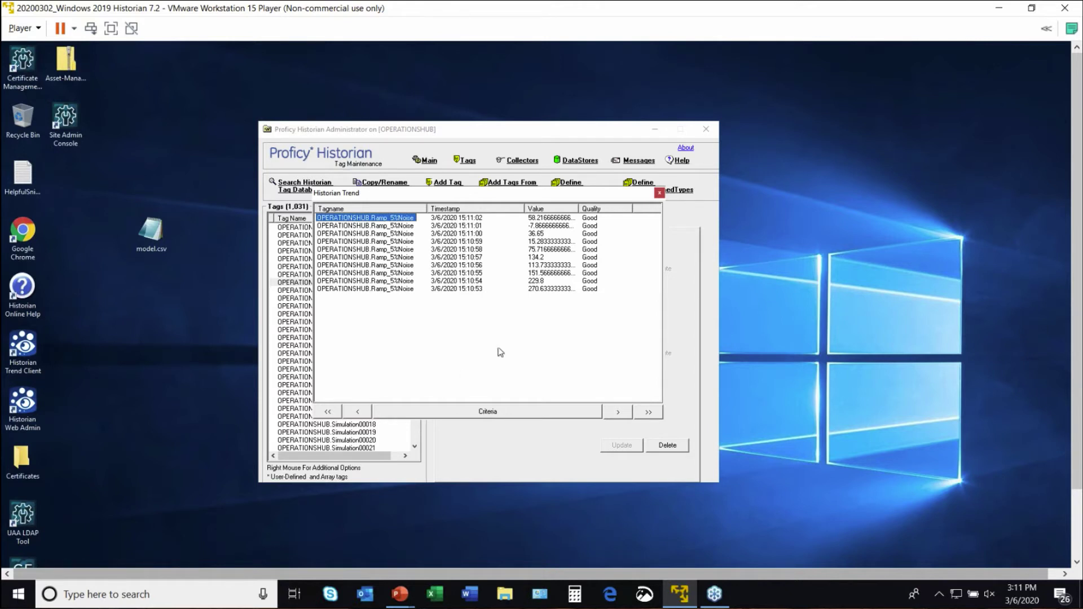
# - Close the Historian Trend window listing the ten recent values
pyautogui.click(661, 193)
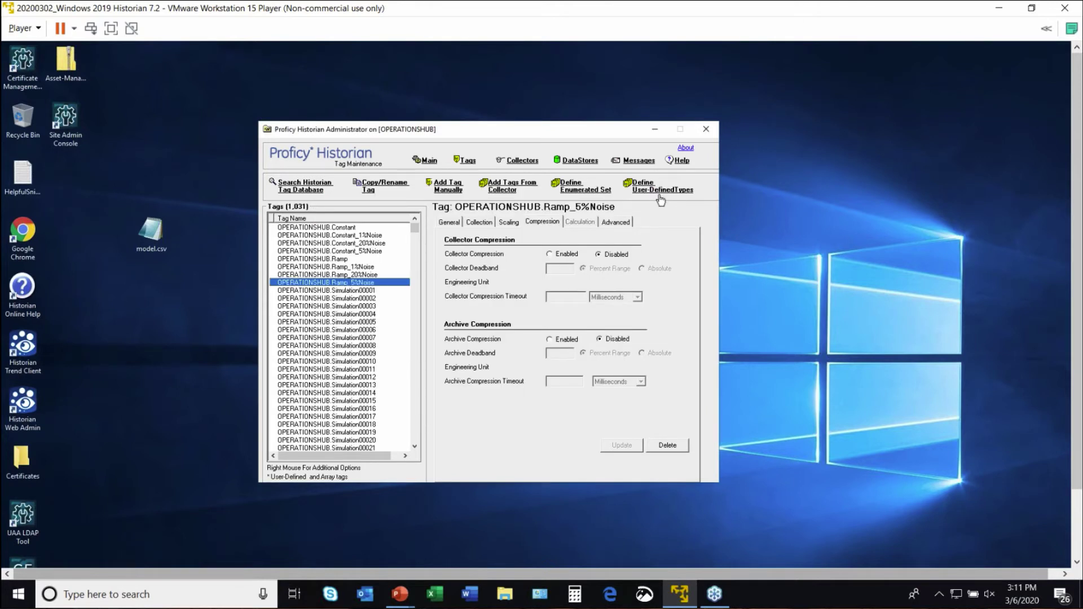